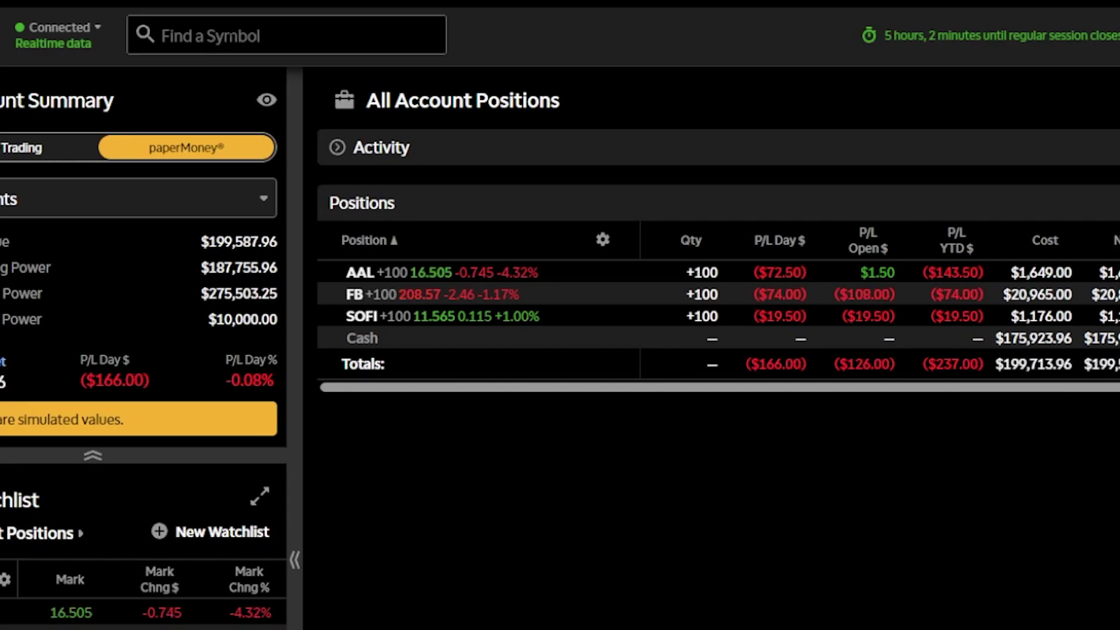
Look up SOFI and scroll to its +100 share position and one-year weekly chart.
{"action": "left_click", "coordinate": [162, 35]}
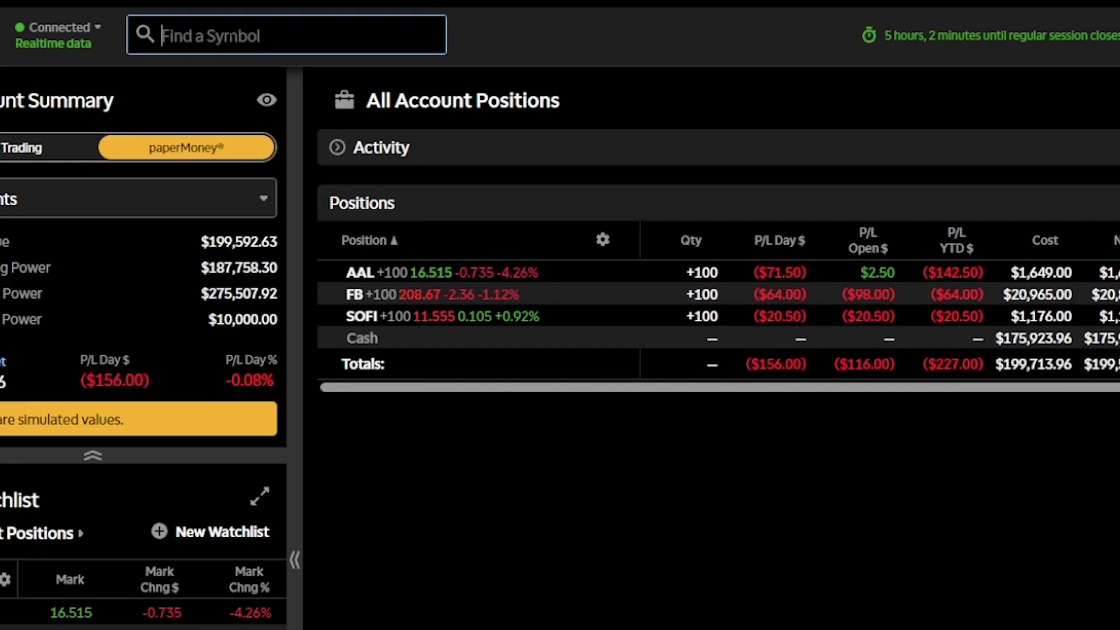
{"action": "type", "text": "SOFI"}
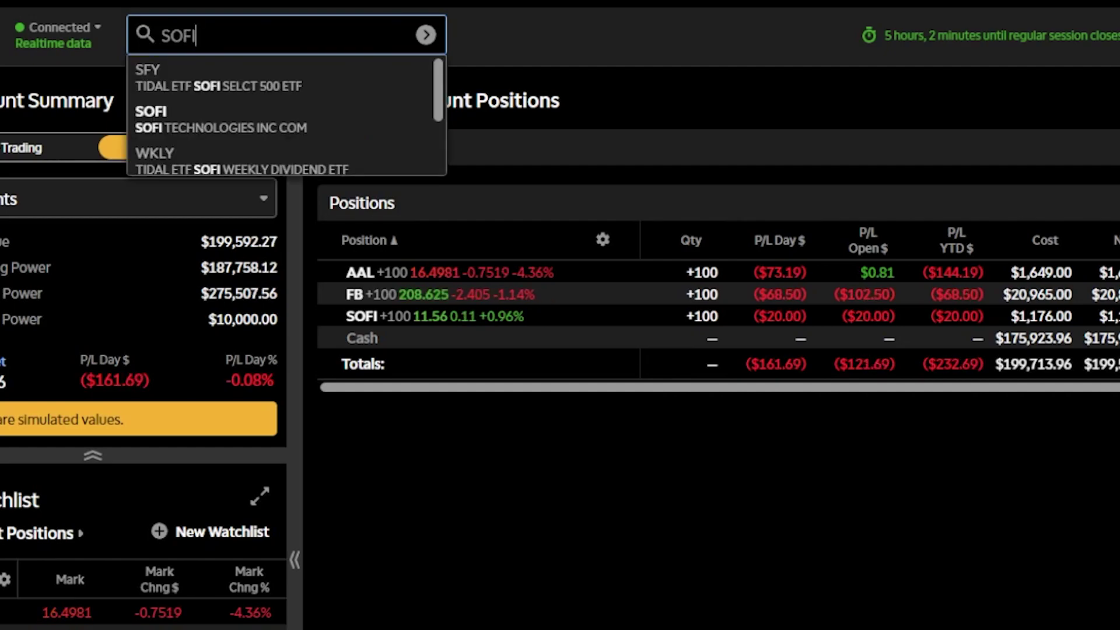
{"action": "key", "text": "Return"}
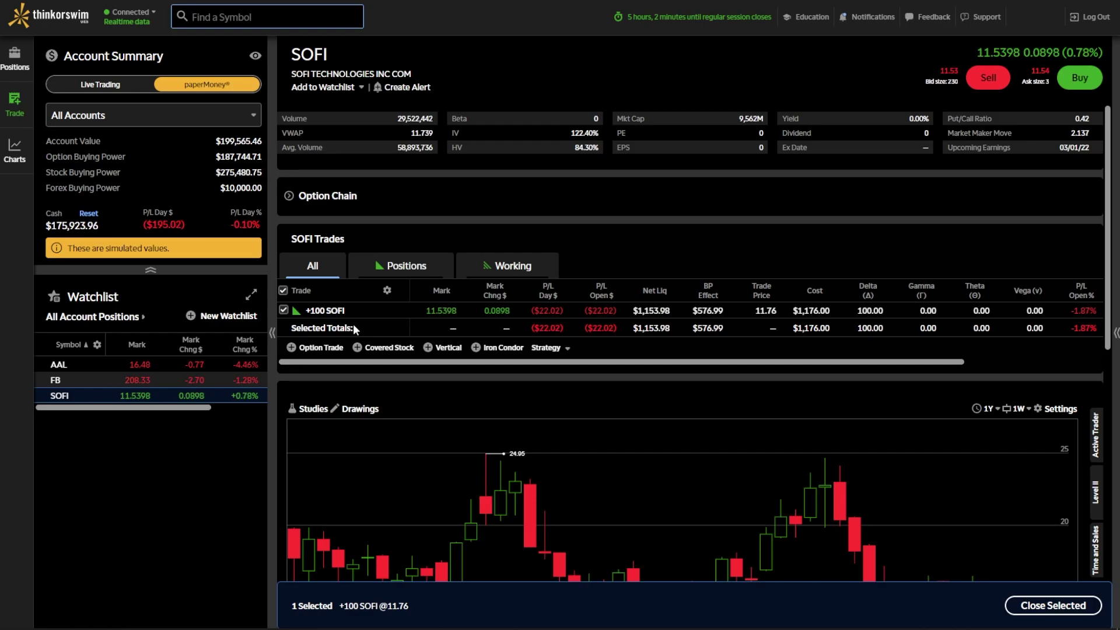
{"action": "scroll", "coordinate": [353, 323], "scroll_direction": "down", "scroll_amount": 2}
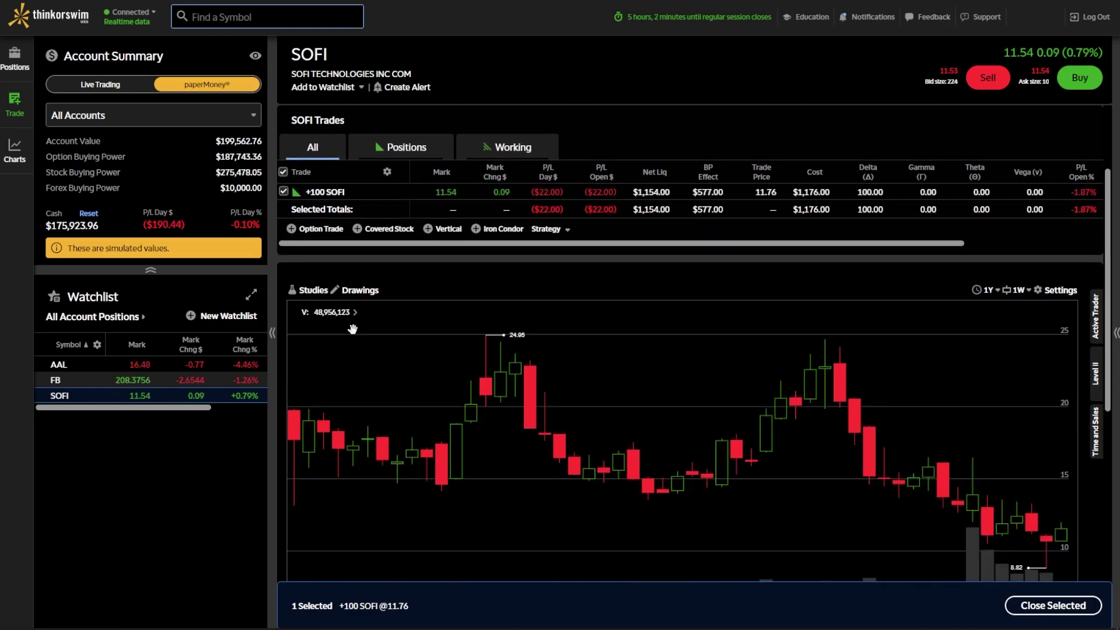
{"action": "scroll", "coordinate": [353, 329], "scroll_direction": "down", "scroll_amount": 1}
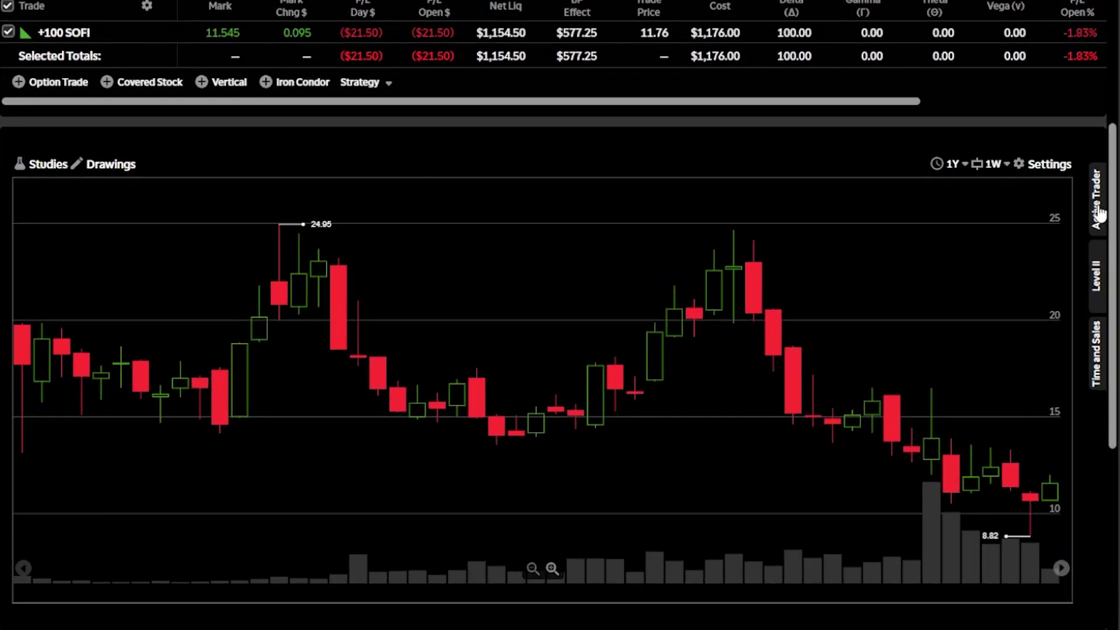
Show the Active Trader ladder beside the SOFI chart, briefly view Charts, then return to Trade.
{"action": "left_click", "coordinate": [1098, 213]}
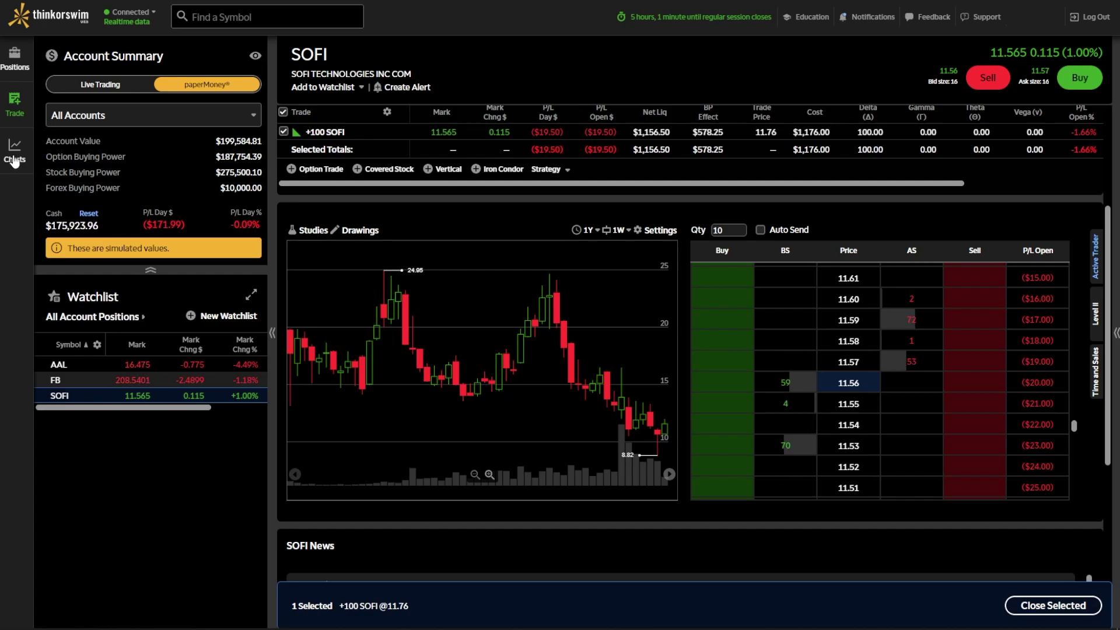
{"action": "left_click", "coordinate": [14, 161]}
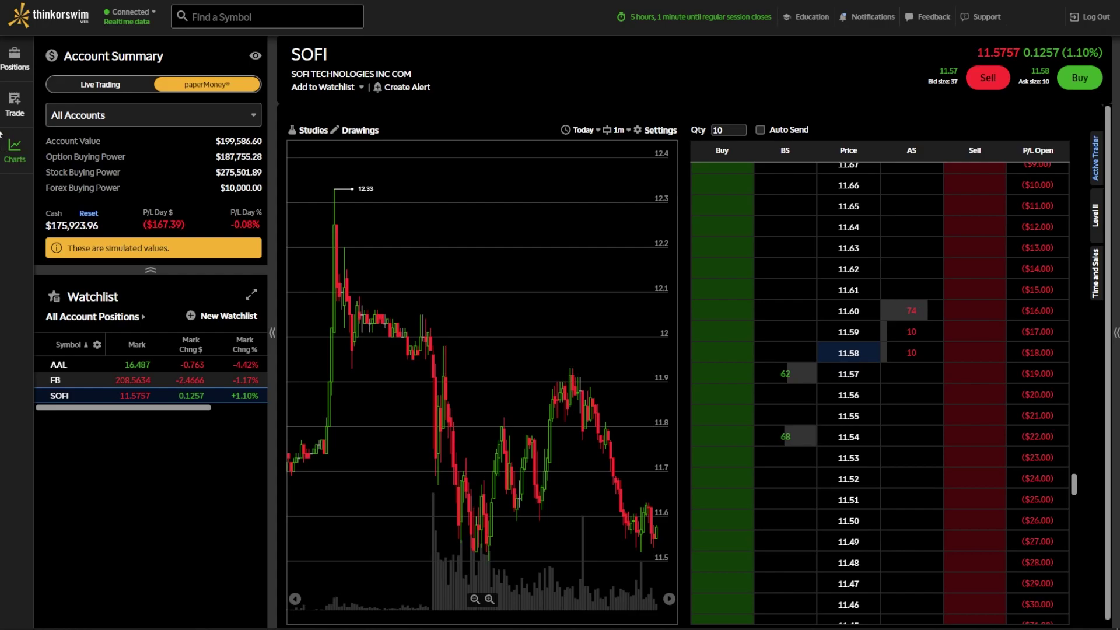
{"action": "left_click", "coordinate": [17, 115]}
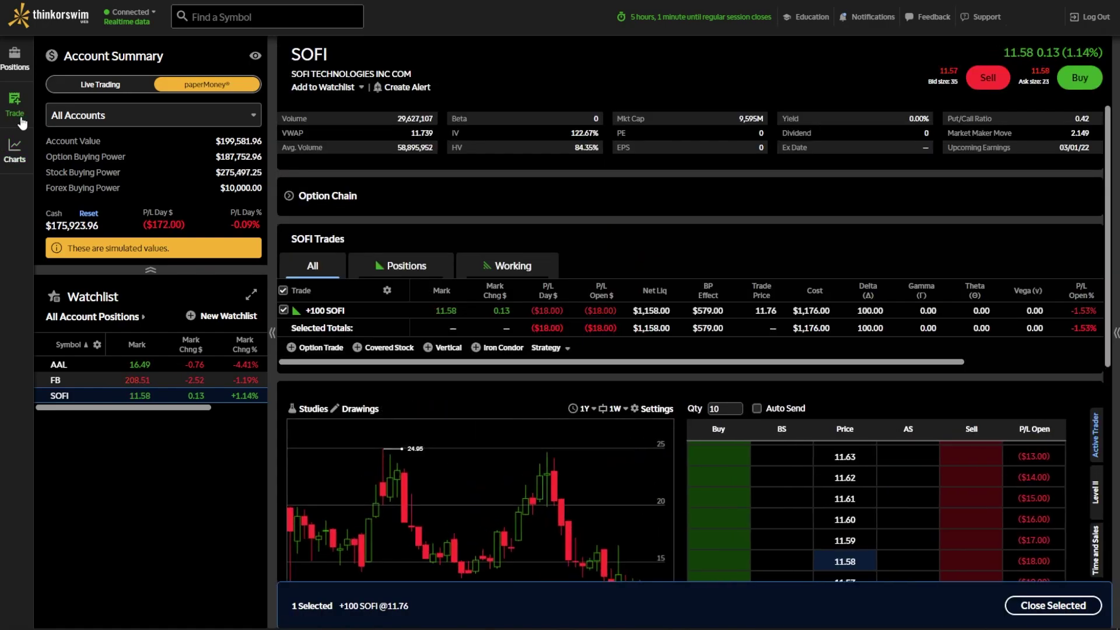
Scroll to the Active Trader ladder and select its Qty value of 10 for replacement.
{"action": "scroll", "coordinate": [343, 266], "scroll_direction": "down", "scroll_amount": 3}
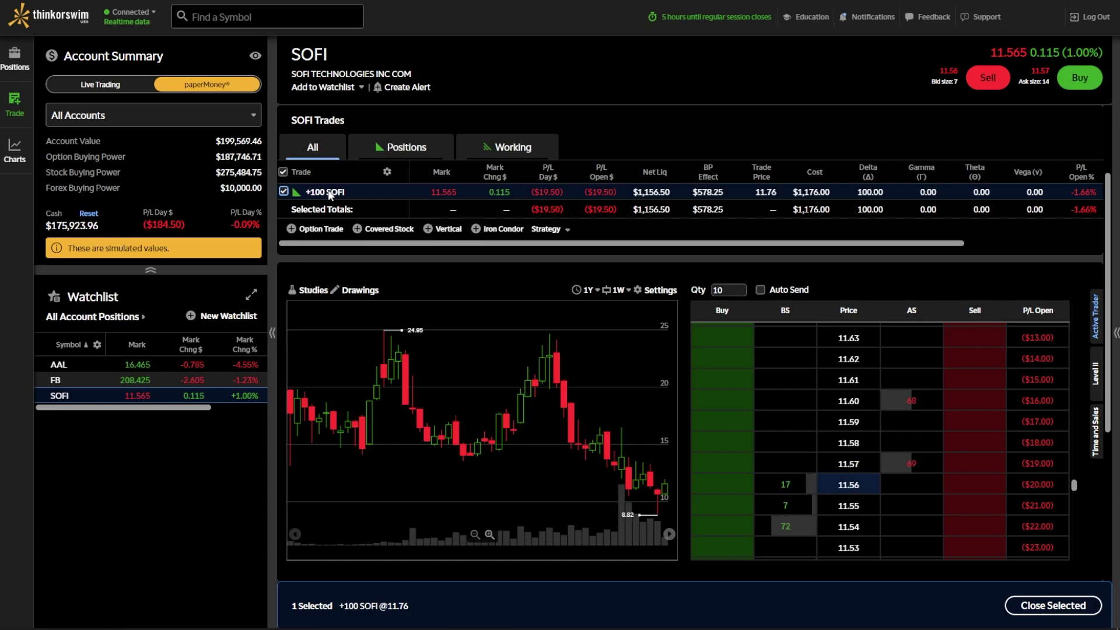
{"action": "scroll", "coordinate": [727, 268], "scroll_direction": "down", "scroll_amount": 1}
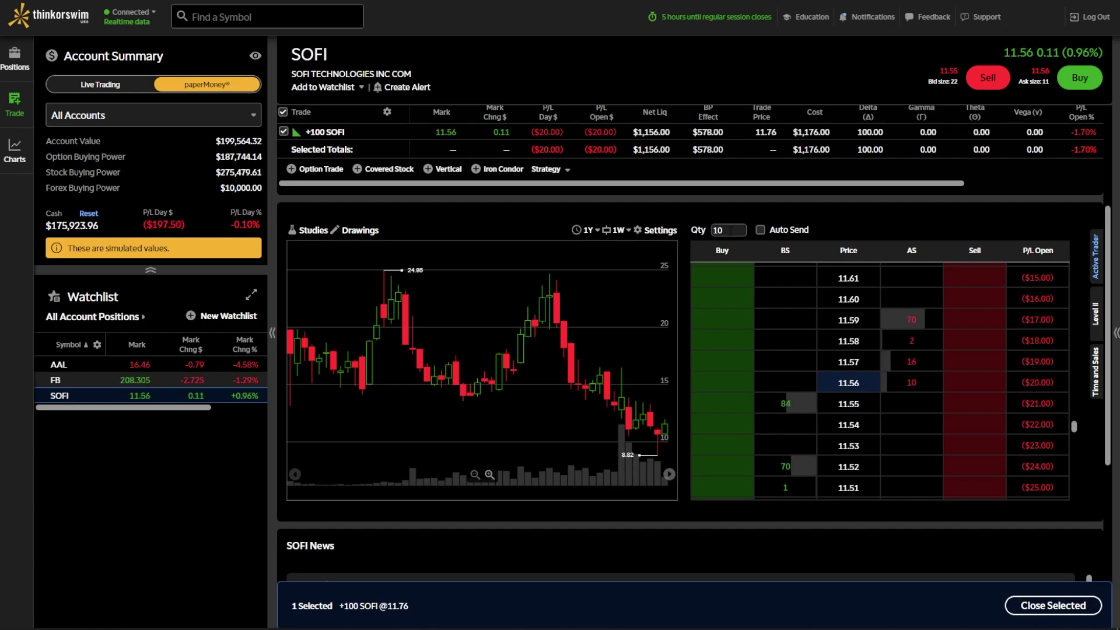
{"action": "left_click", "coordinate": [731, 230]}
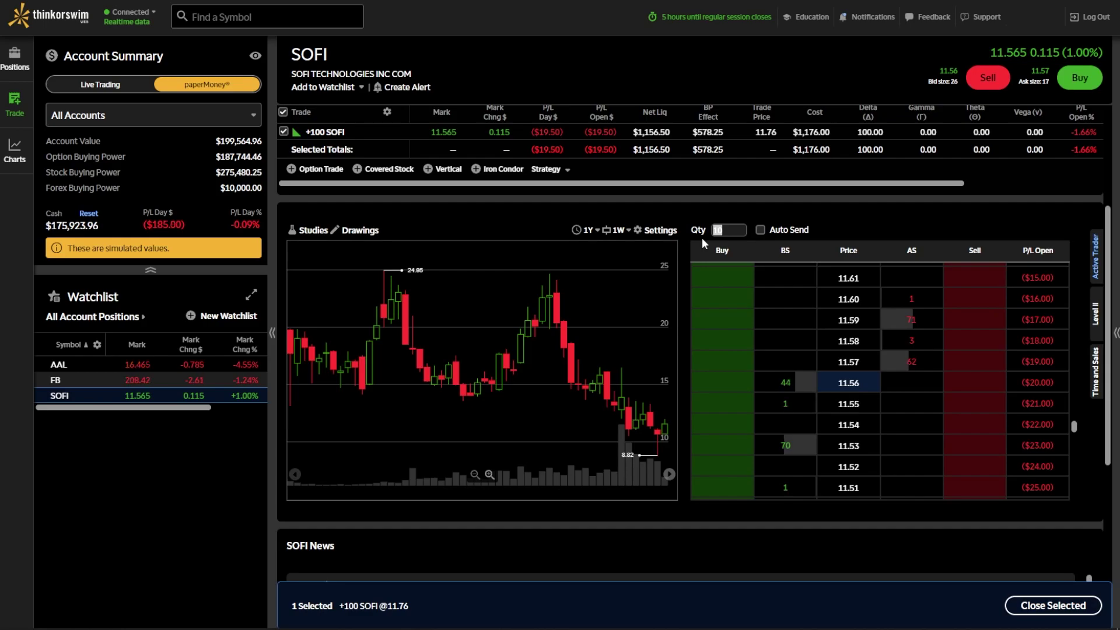
Set ladder quantity to 25, stage a 25-share buy limit at 11.58, and open its ticket.
{"action": "type", "text": "25"}
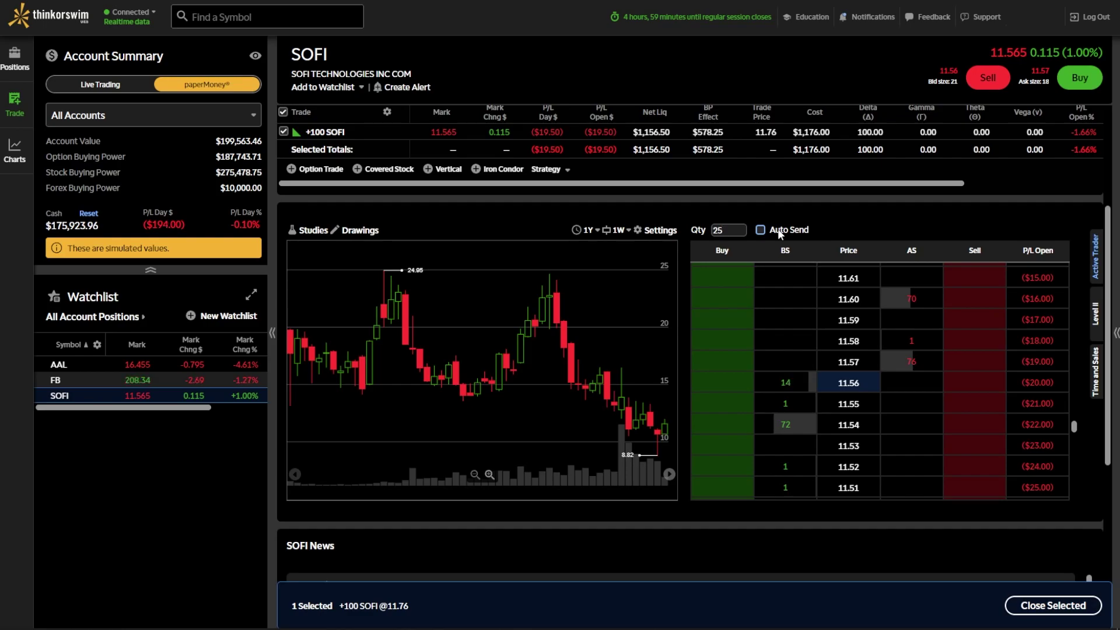
{"action": "left_click", "coordinate": [745, 381]}
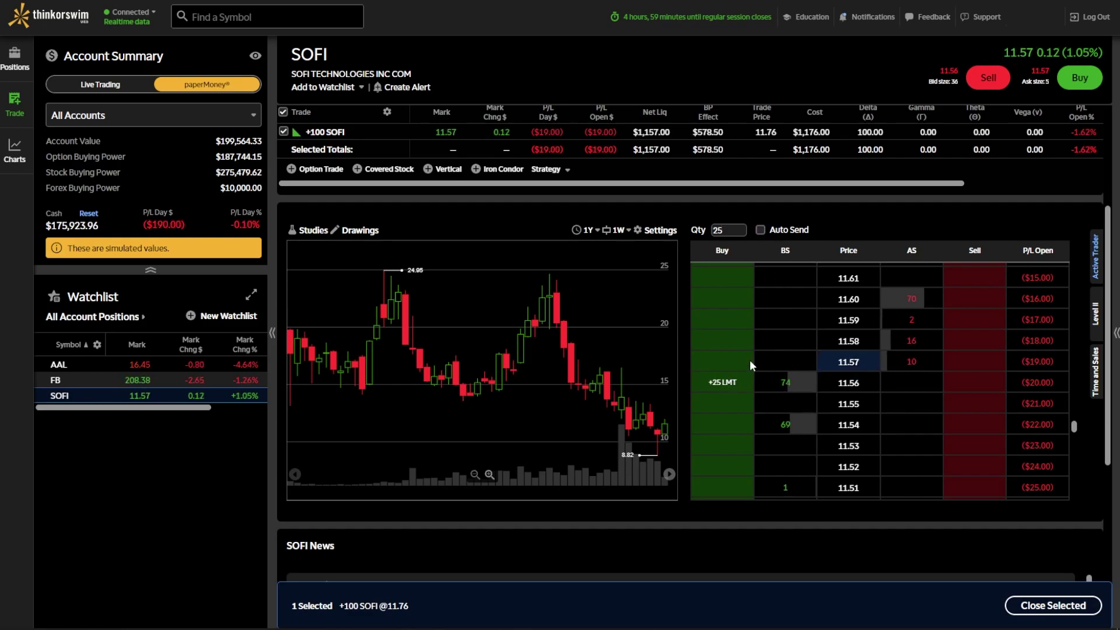
{"action": "left_click", "coordinate": [988, 357]}
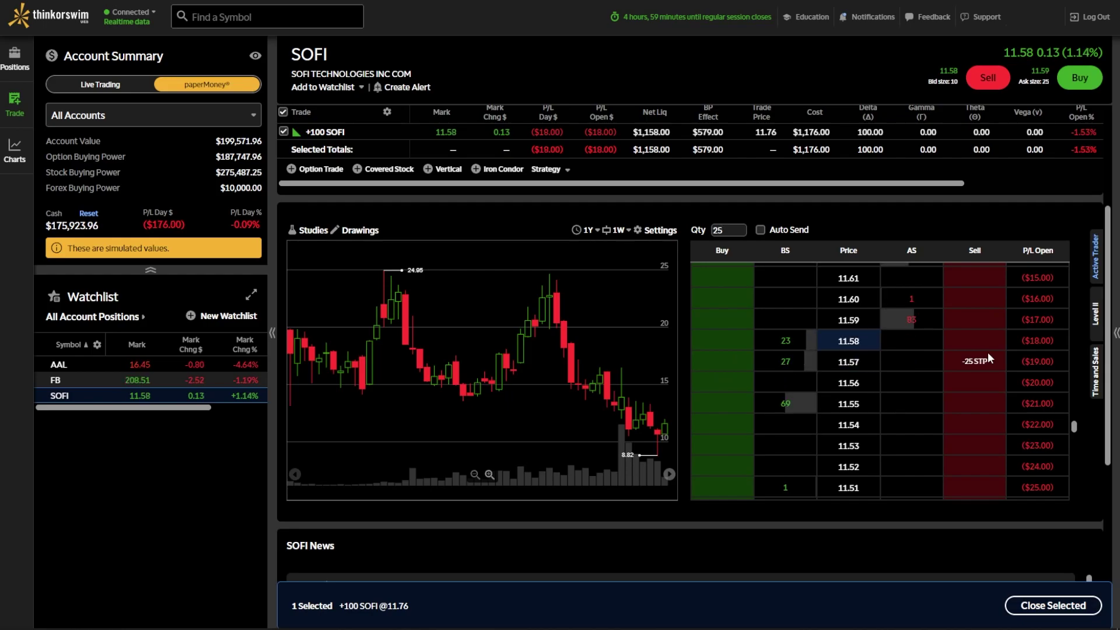
{"action": "left_click", "coordinate": [722, 340]}
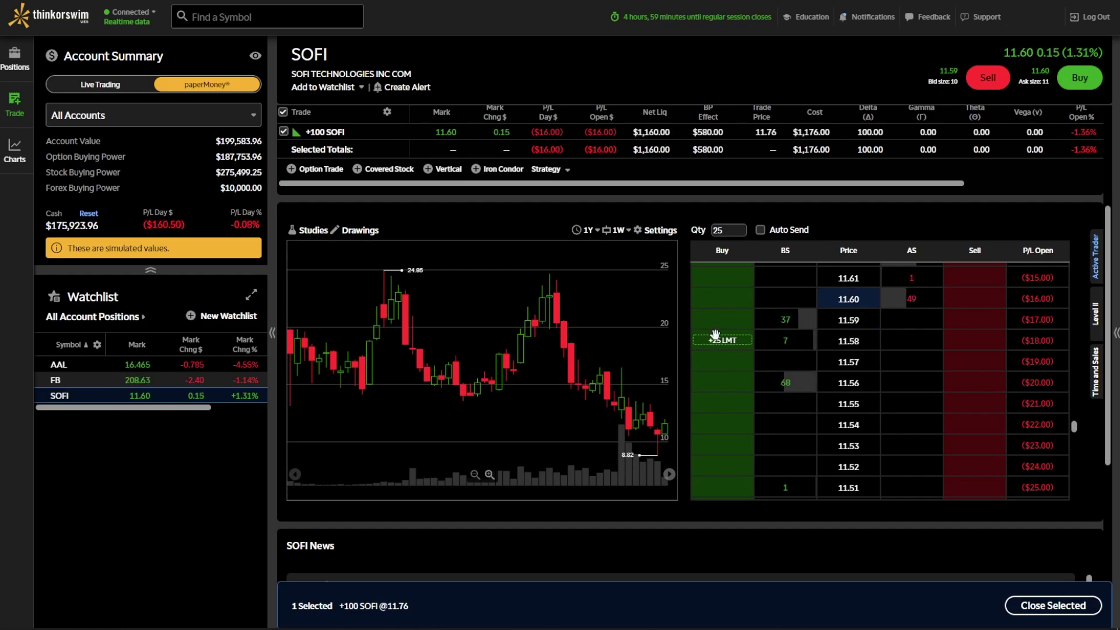
{"action": "left_click", "coordinate": [715, 336]}
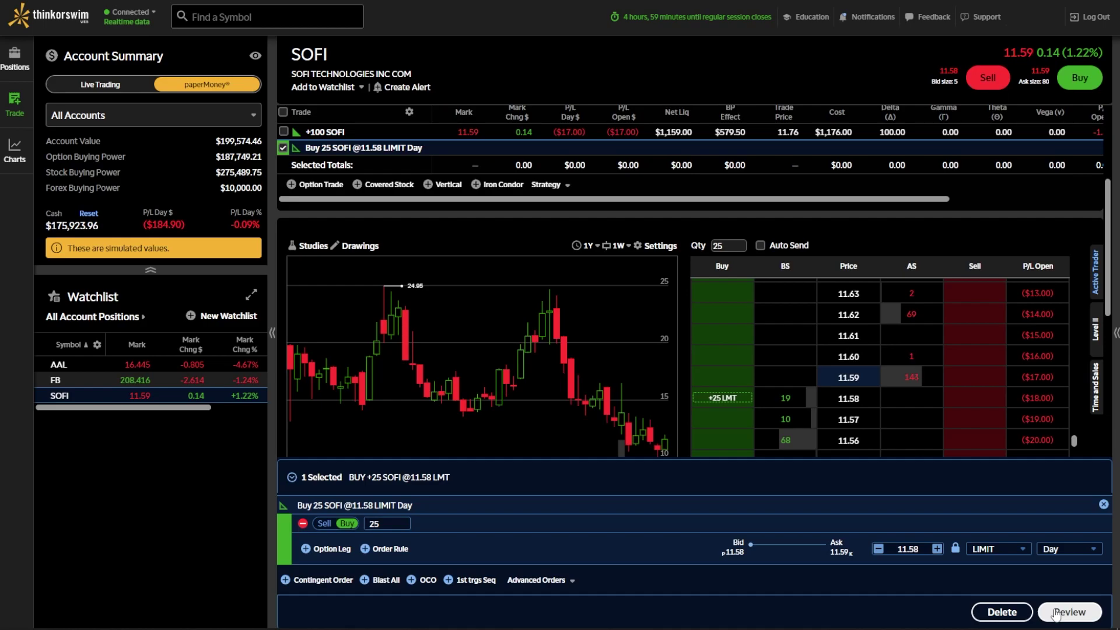
Discard the draft order, enable Auto Send, and buy 25 SOFI at 11.58.
{"action": "left_click", "coordinate": [1002, 611]}
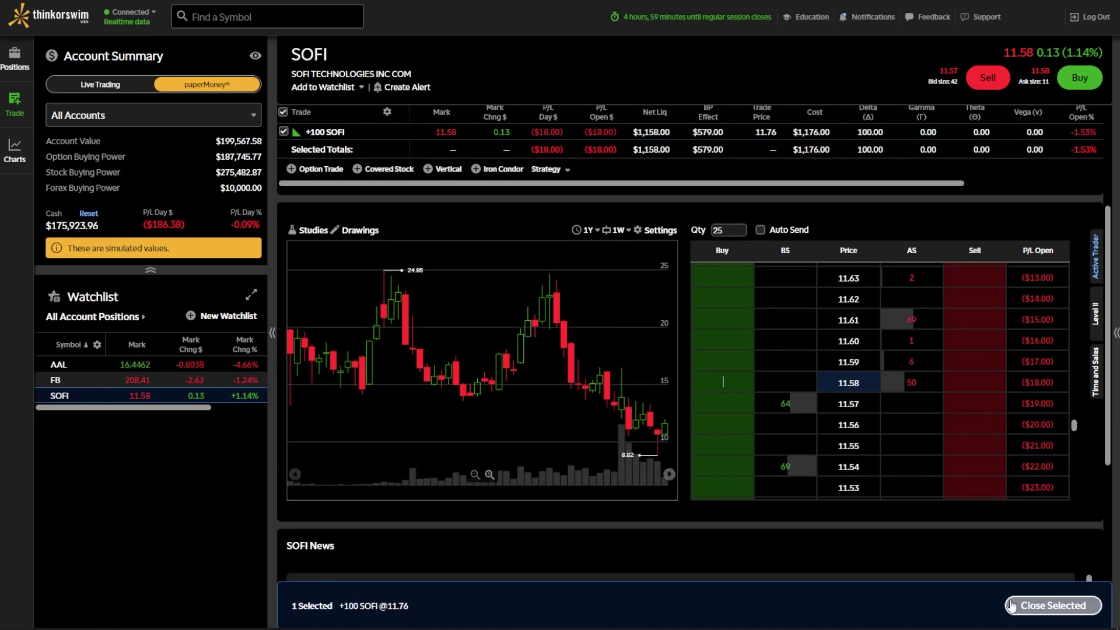
{"action": "left_click", "coordinate": [760, 231]}
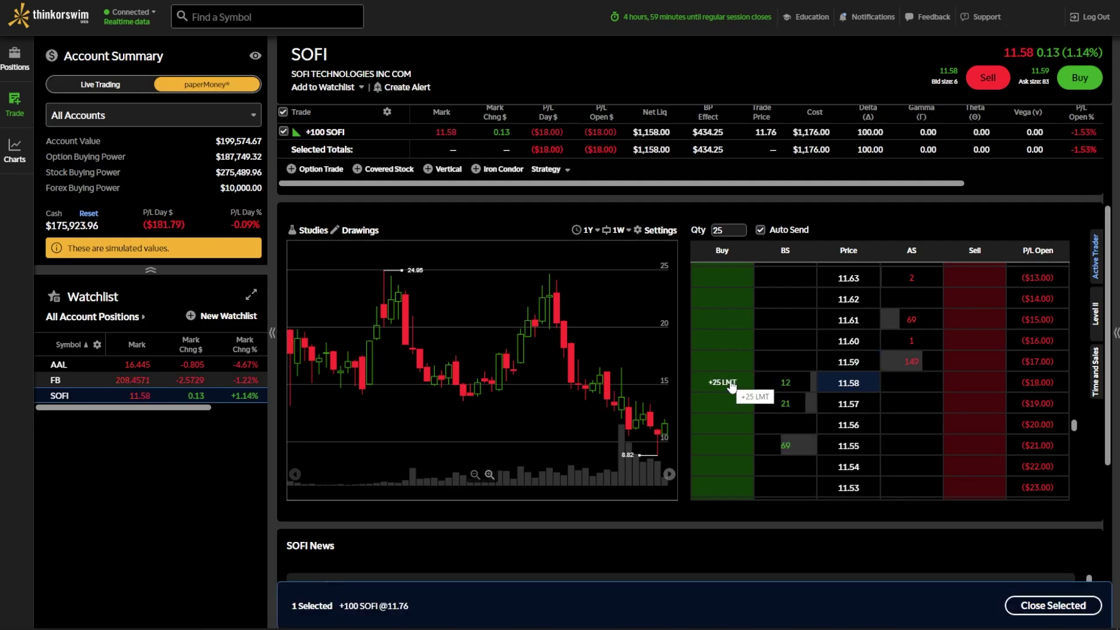
{"action": "left_click", "coordinate": [729, 383]}
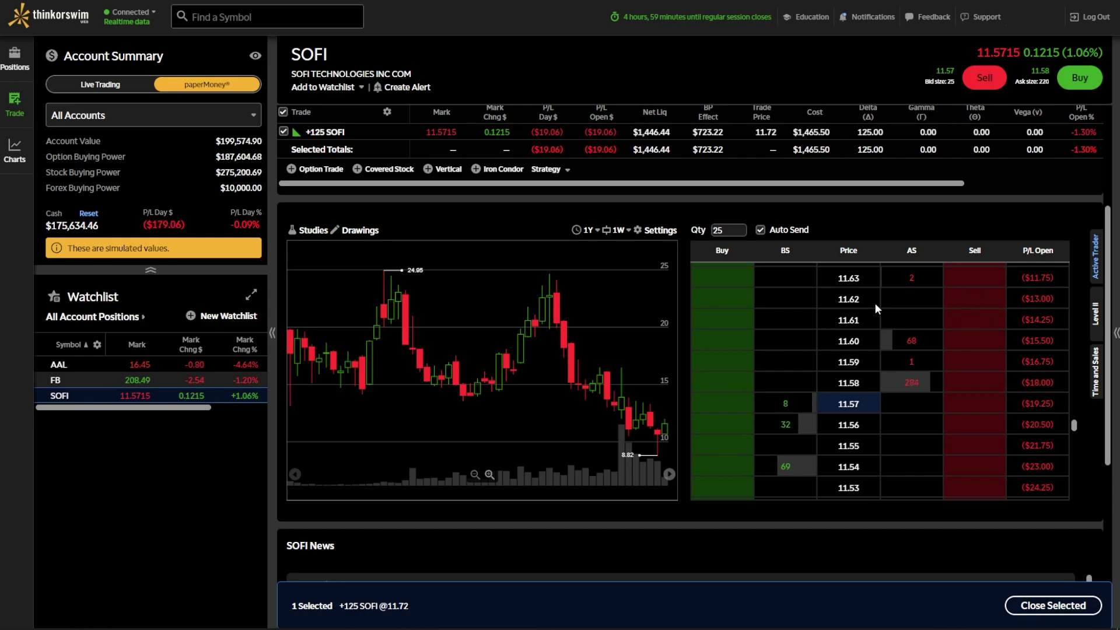
{"action": "left_click", "coordinate": [965, 299]}
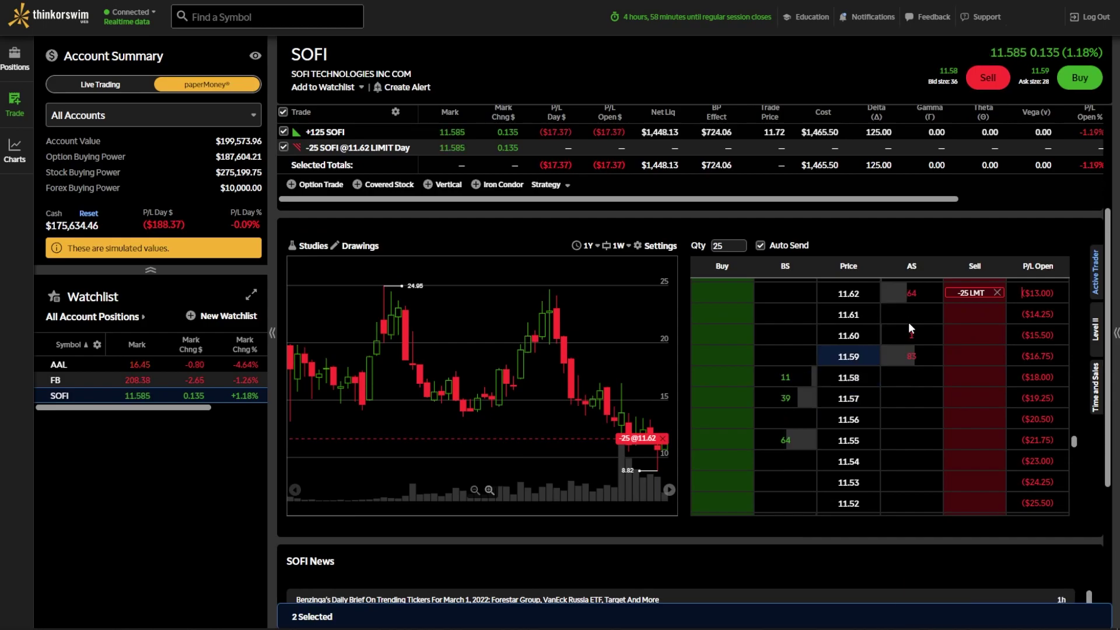
{"action": "left_click", "coordinate": [997, 292]}
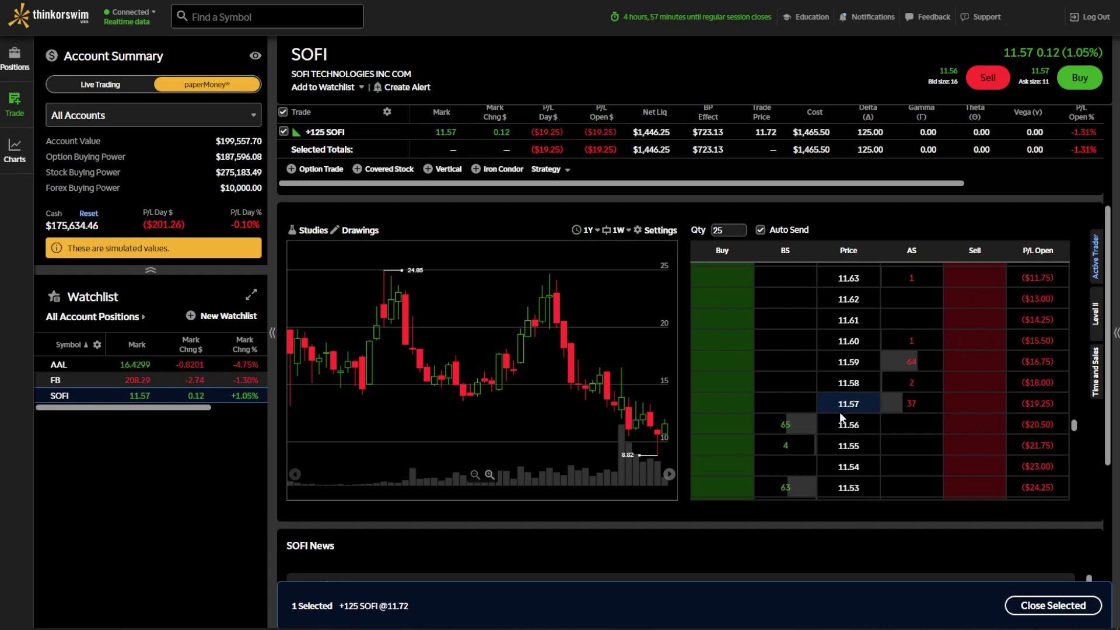
Send a 25-share SOFI buy limit order at 11.40 from the ladder.
{"action": "scroll", "coordinate": [840, 413], "scroll_direction": "down", "scroll_amount": 4}
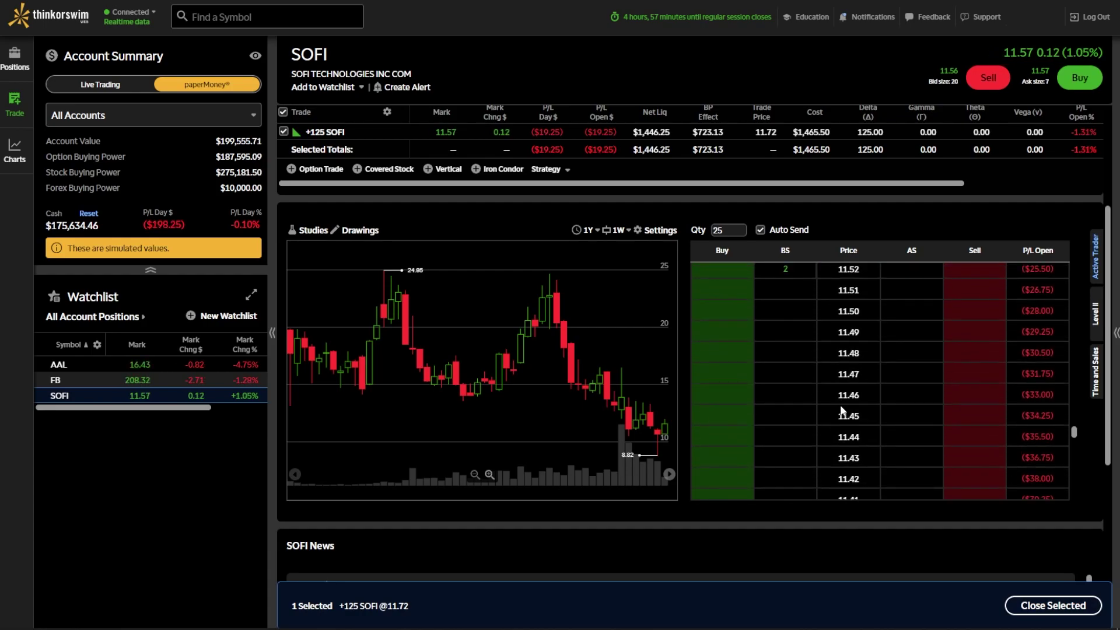
{"action": "scroll", "coordinate": [845, 460], "scroll_direction": "down", "scroll_amount": 1}
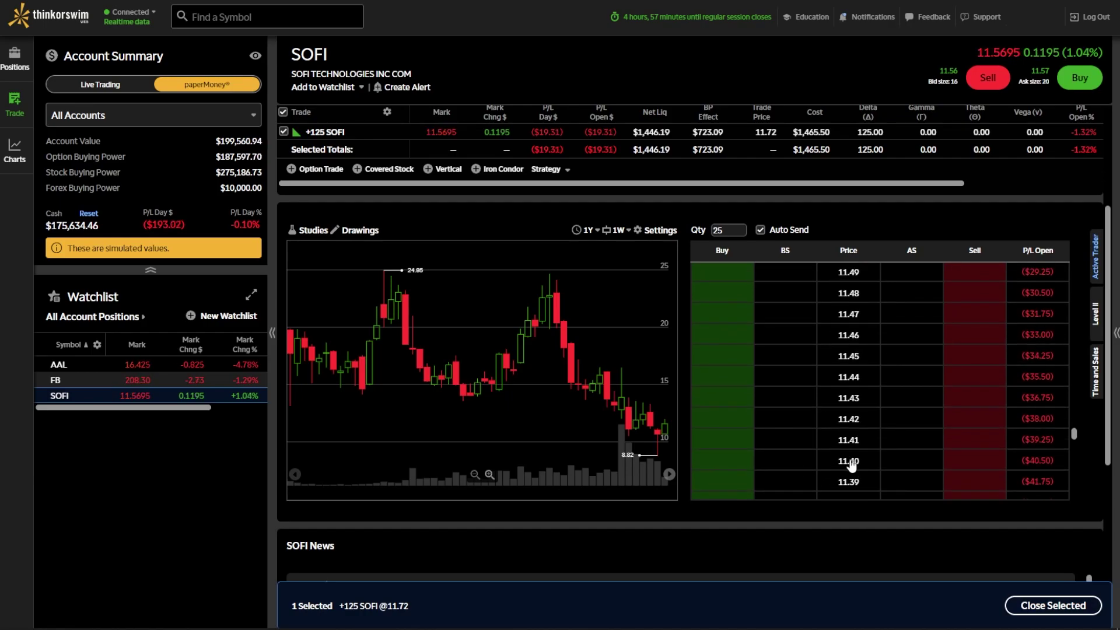
{"action": "left_click", "coordinate": [742, 461]}
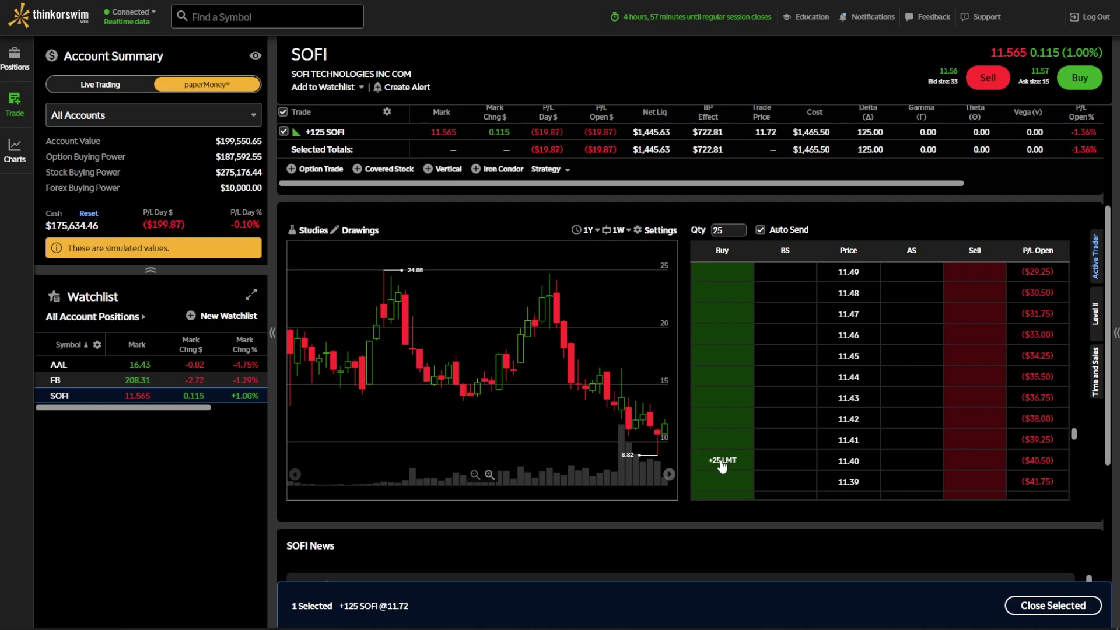
{"action": "left_click", "coordinate": [721, 464]}
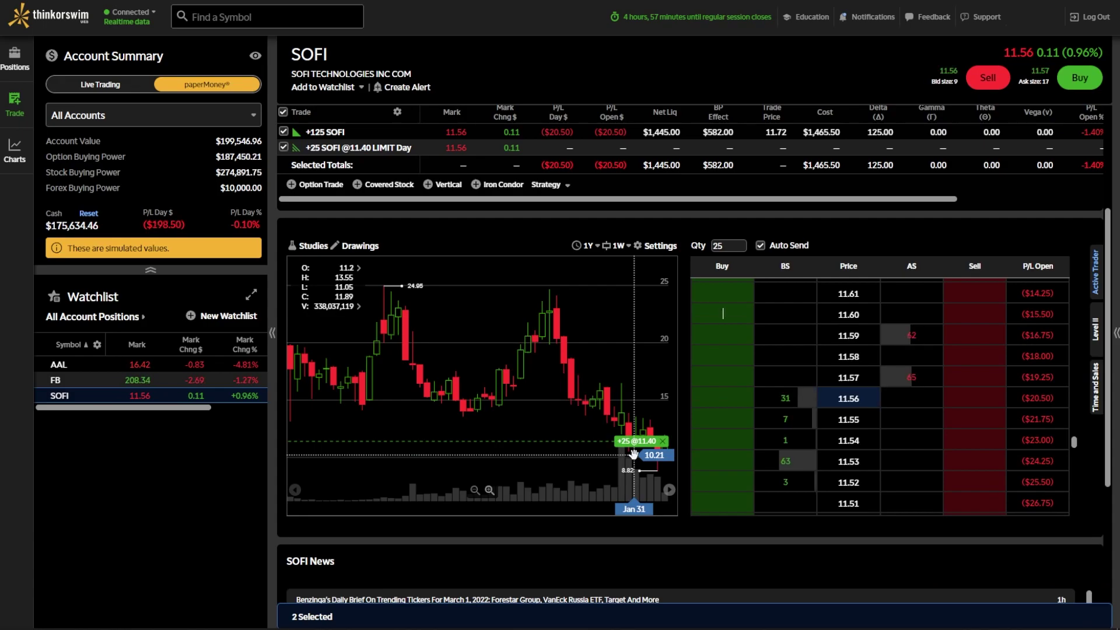
Drag the working buy order's price up from 11.40 to 11.43.
{"action": "scroll", "coordinate": [795, 414], "scroll_direction": "down", "scroll_amount": 5}
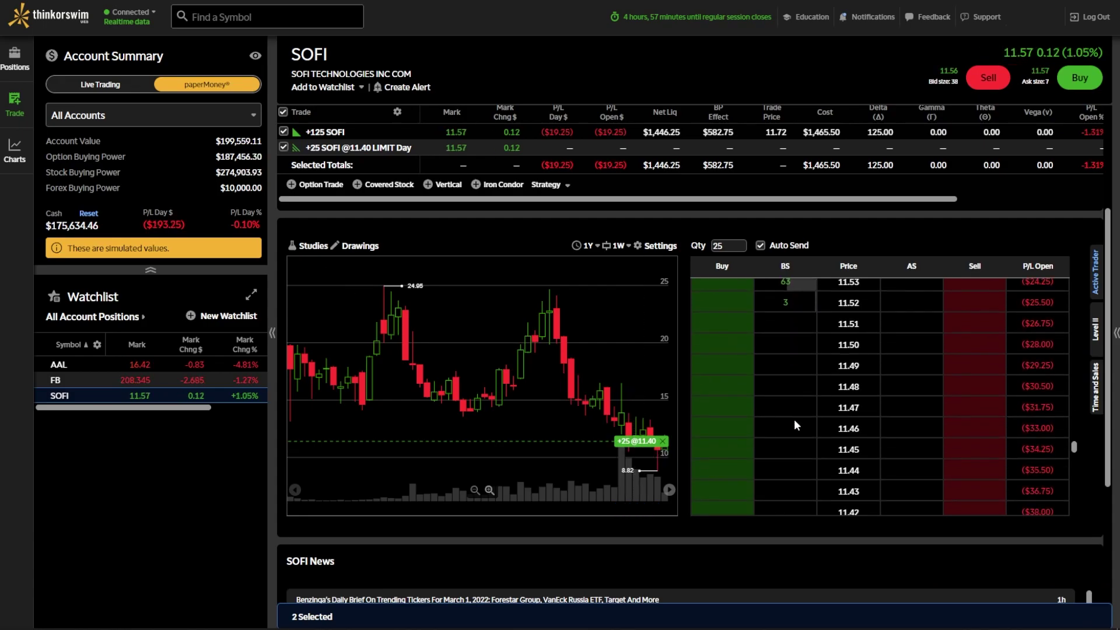
{"action": "left_click_drag", "start_coordinate": [712, 375], "coordinate": [712, 308]}
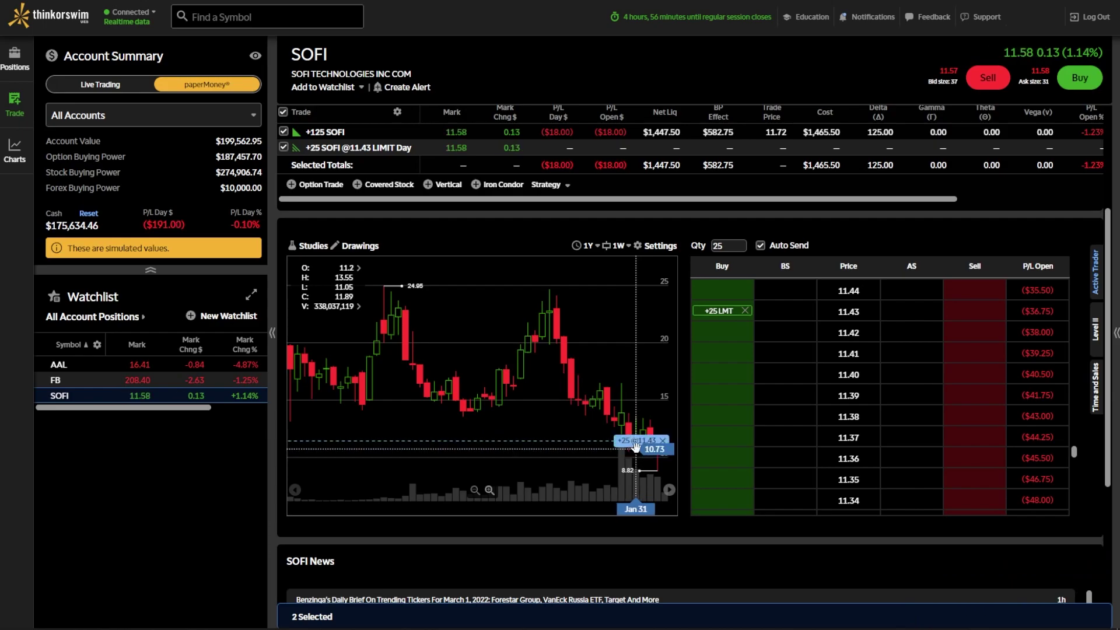
{"action": "left_click_drag", "start_coordinate": [635, 446], "coordinate": [636, 423]}
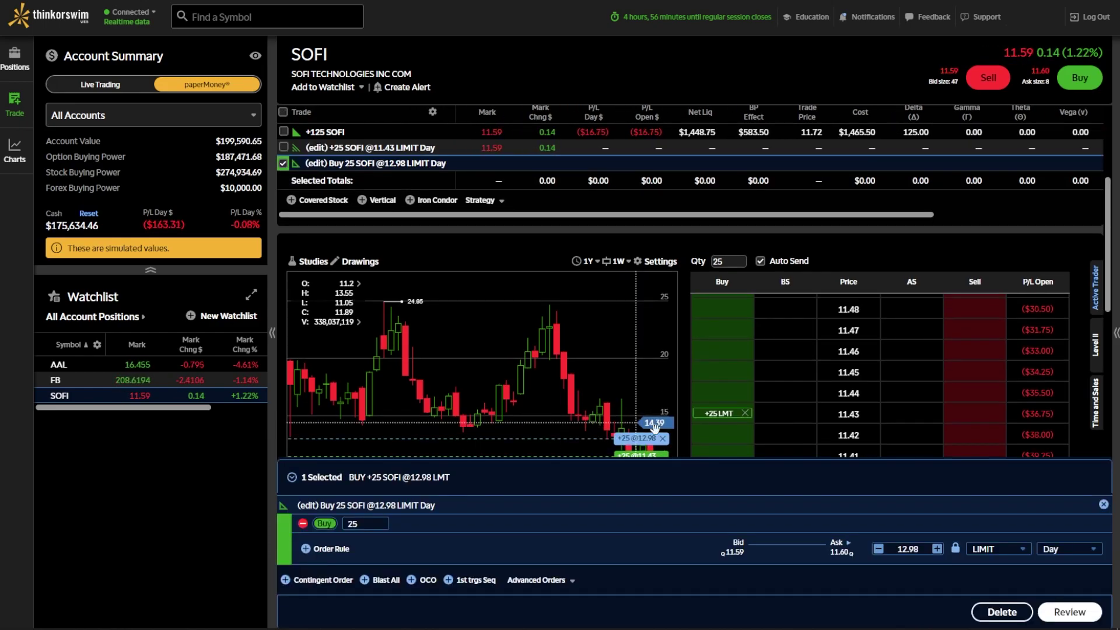
Cancel the 12.98 price edit and send a 25-share SOFI limit sell at 11.72.
{"action": "left_click", "coordinate": [744, 414]}
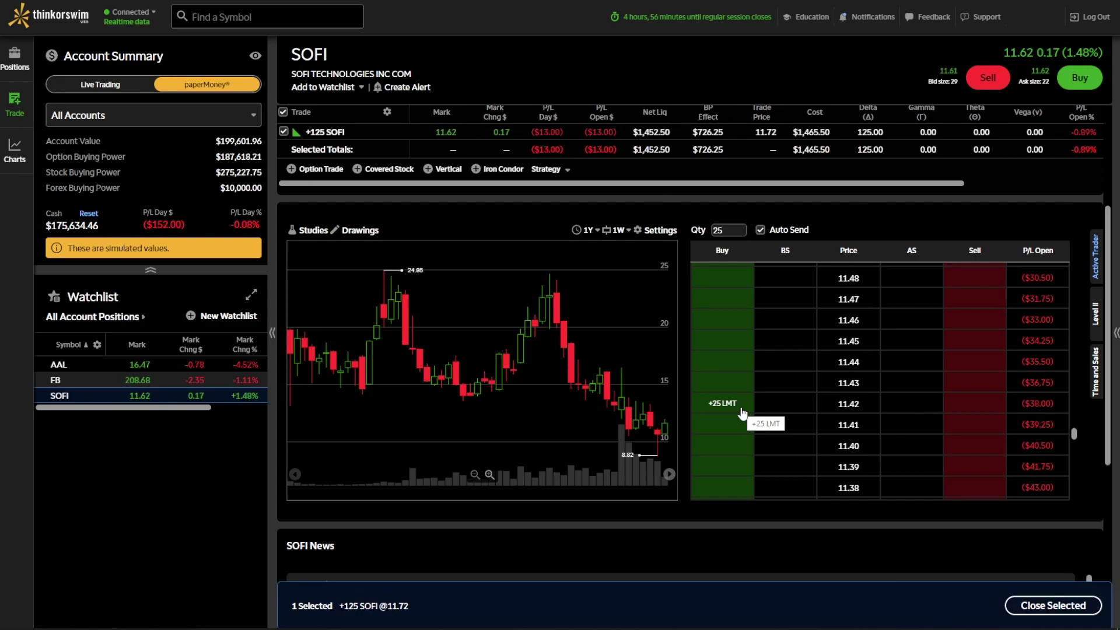
{"action": "scroll", "coordinate": [816, 386], "scroll_direction": "up", "scroll_amount": 9}
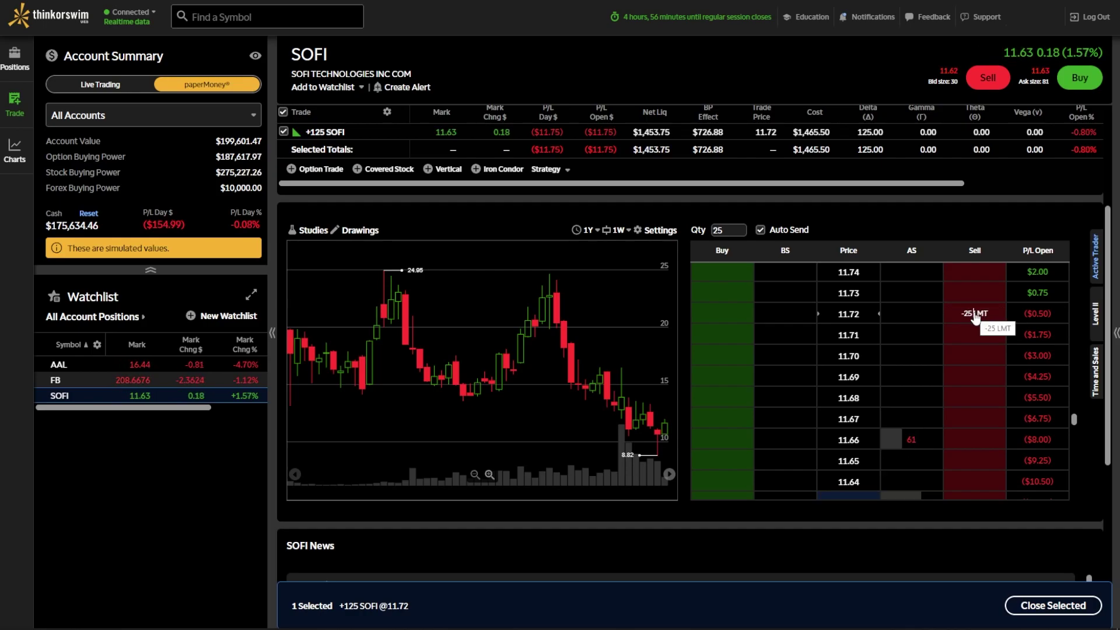
{"action": "left_click", "coordinate": [974, 315]}
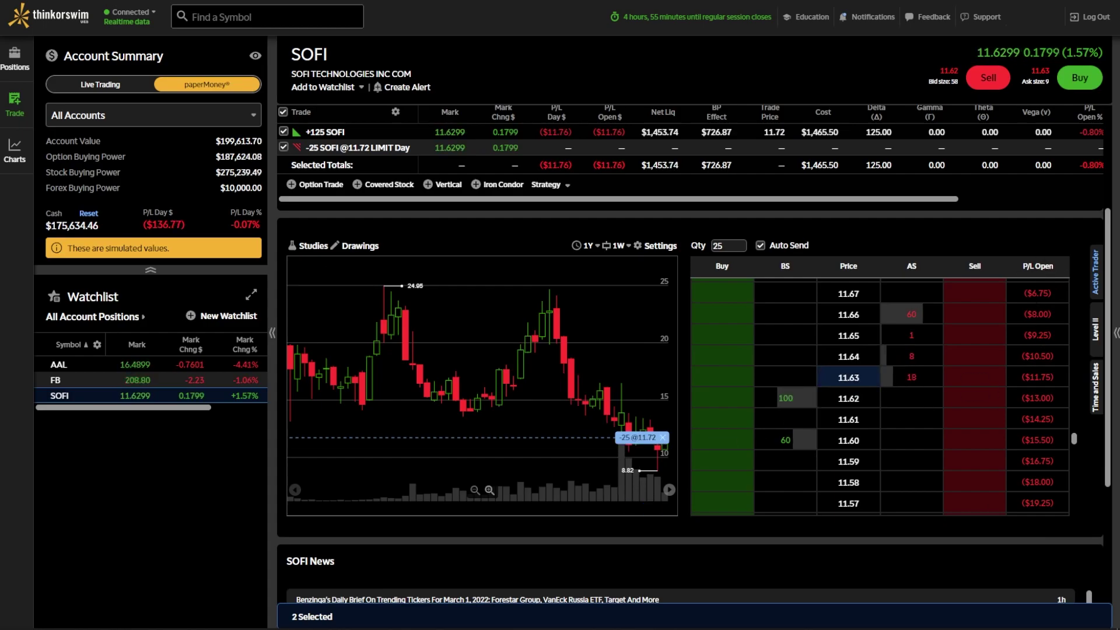
{"action": "scroll", "coordinate": [1029, 322], "scroll_direction": "up", "scroll_amount": 5}
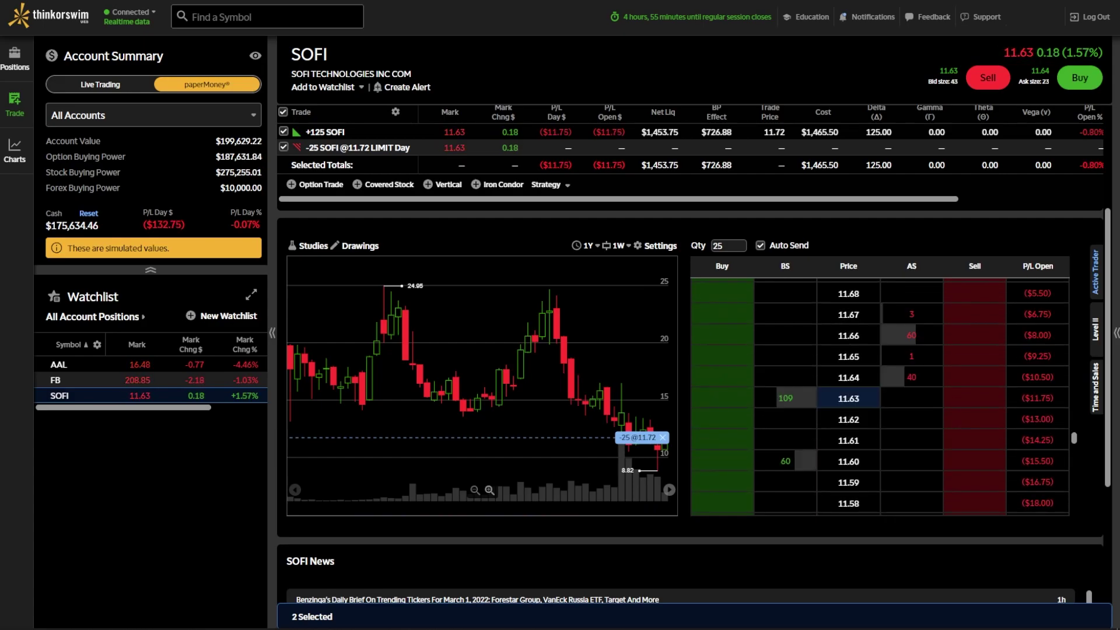
{"action": "scroll", "coordinate": [1026, 405], "scroll_direction": "up", "scroll_amount": 4}
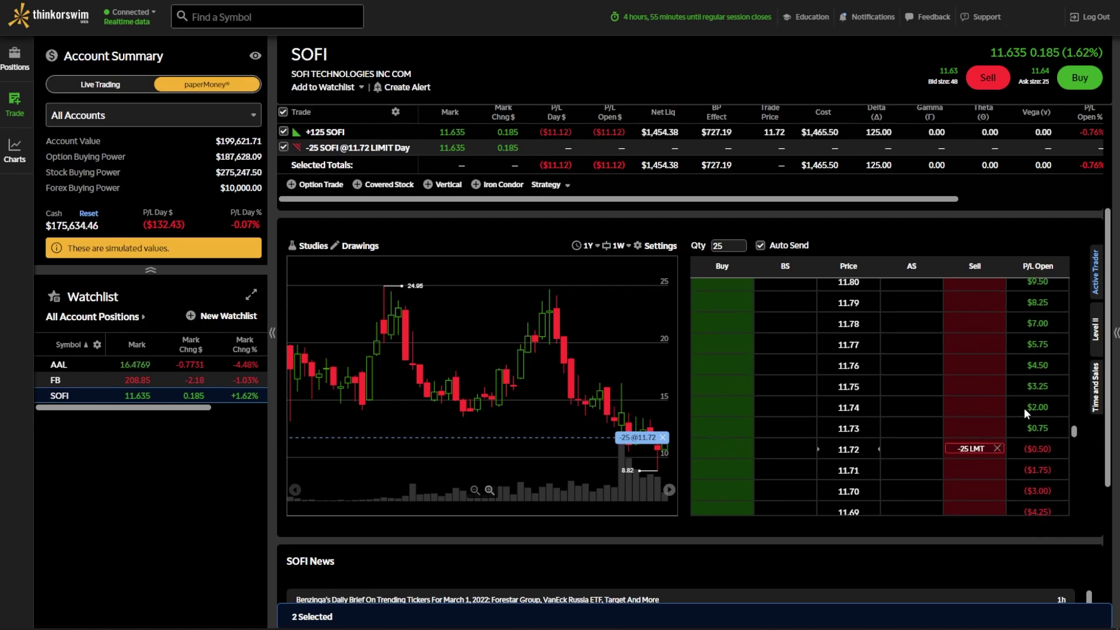
{"action": "scroll", "coordinate": [1023, 400], "scroll_direction": "down", "scroll_amount": 3}
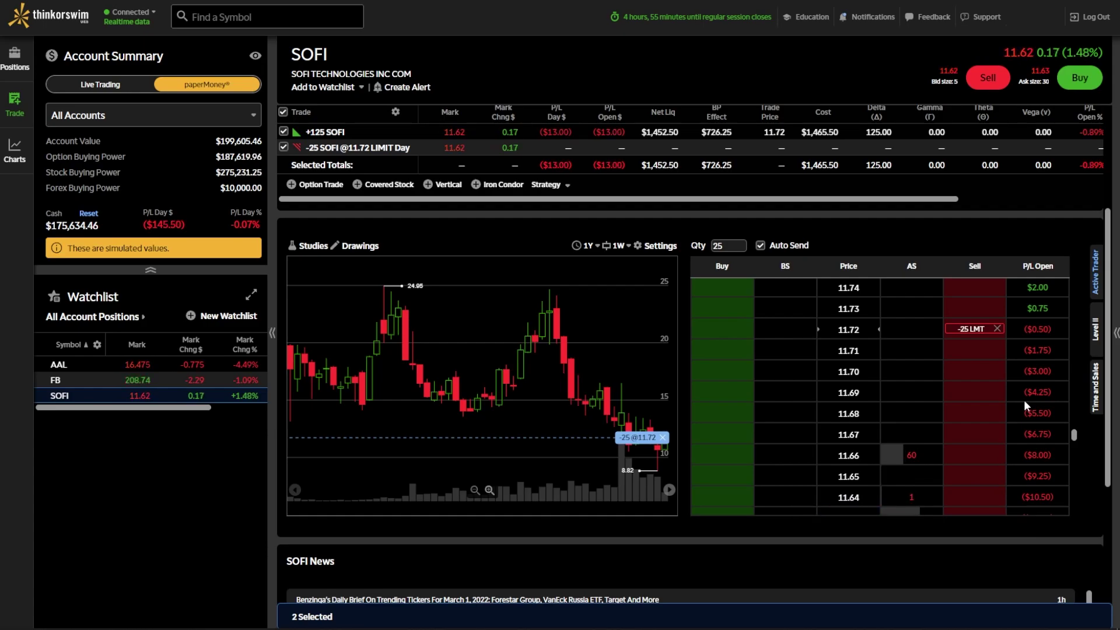
{"action": "scroll", "coordinate": [1024, 400], "scroll_direction": "up", "scroll_amount": 20}
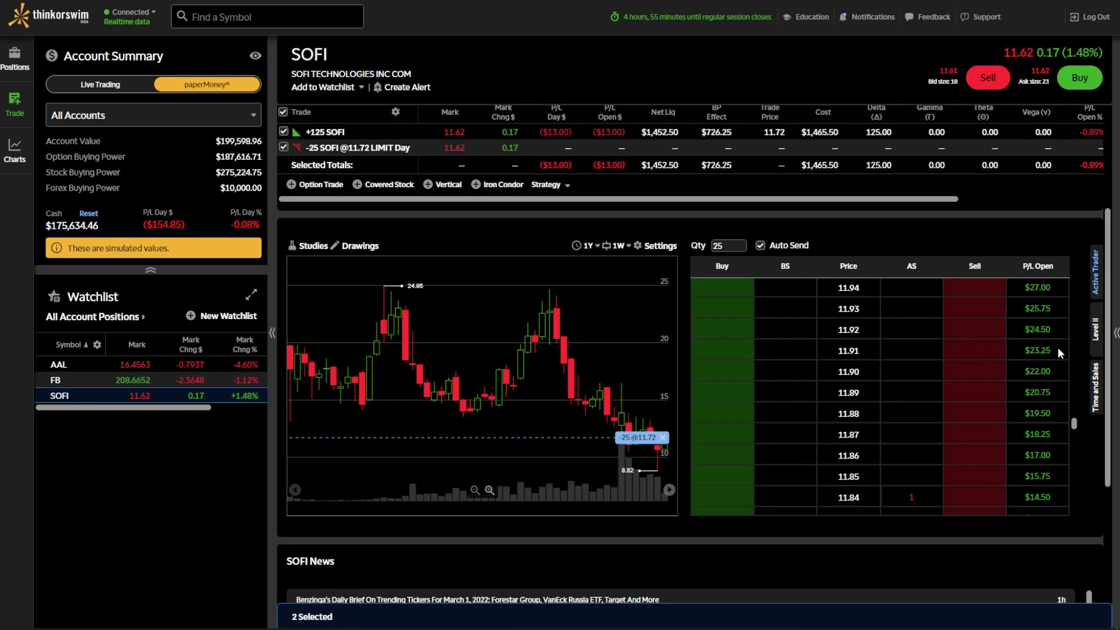
{"action": "scroll", "coordinate": [1058, 345], "scroll_direction": "down", "scroll_amount": 20}
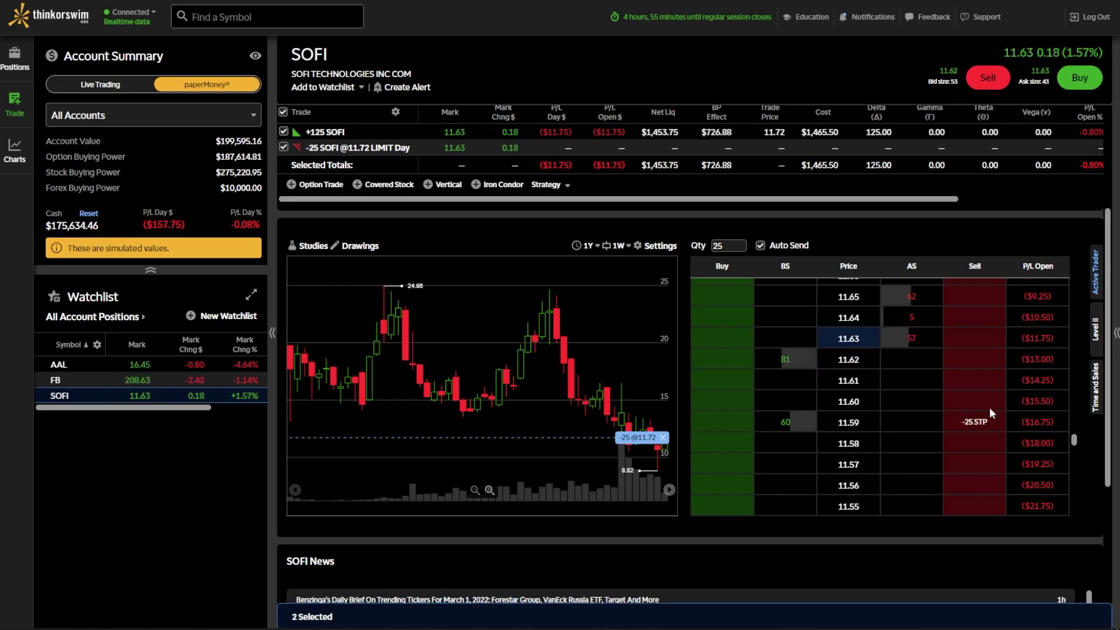
{"action": "scroll", "coordinate": [981, 359], "scroll_direction": "up", "scroll_amount": 1}
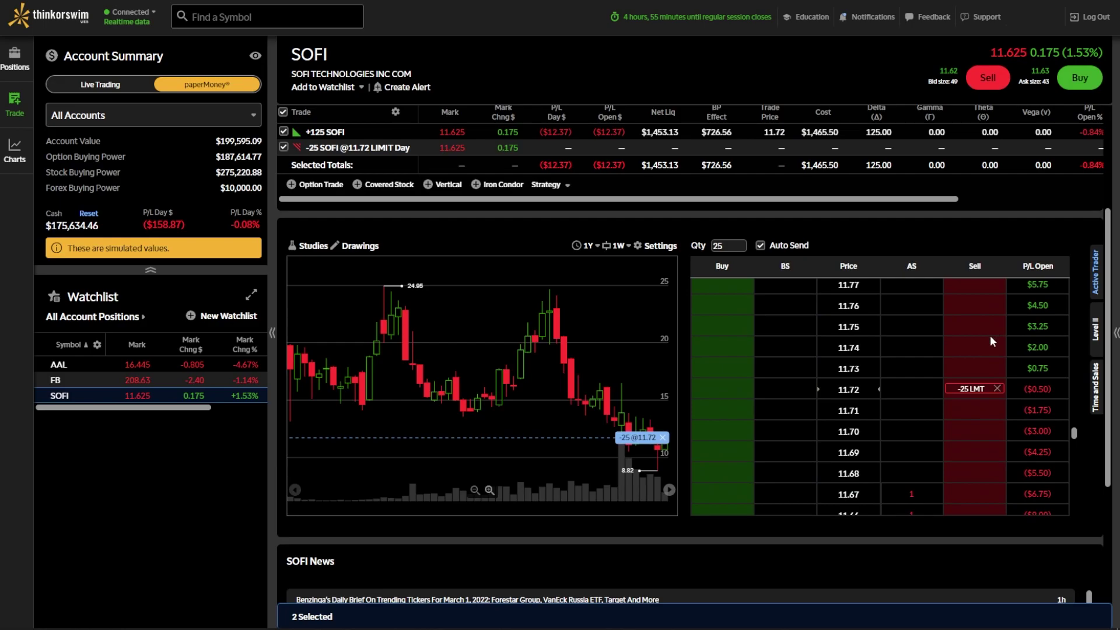
{"action": "scroll", "coordinate": [983, 397], "scroll_direction": "down", "scroll_amount": 3}
{"action": "scroll", "coordinate": [982, 403], "scroll_direction": "down", "scroll_amount": 1}
{"action": "left_click", "coordinate": [965, 382]}
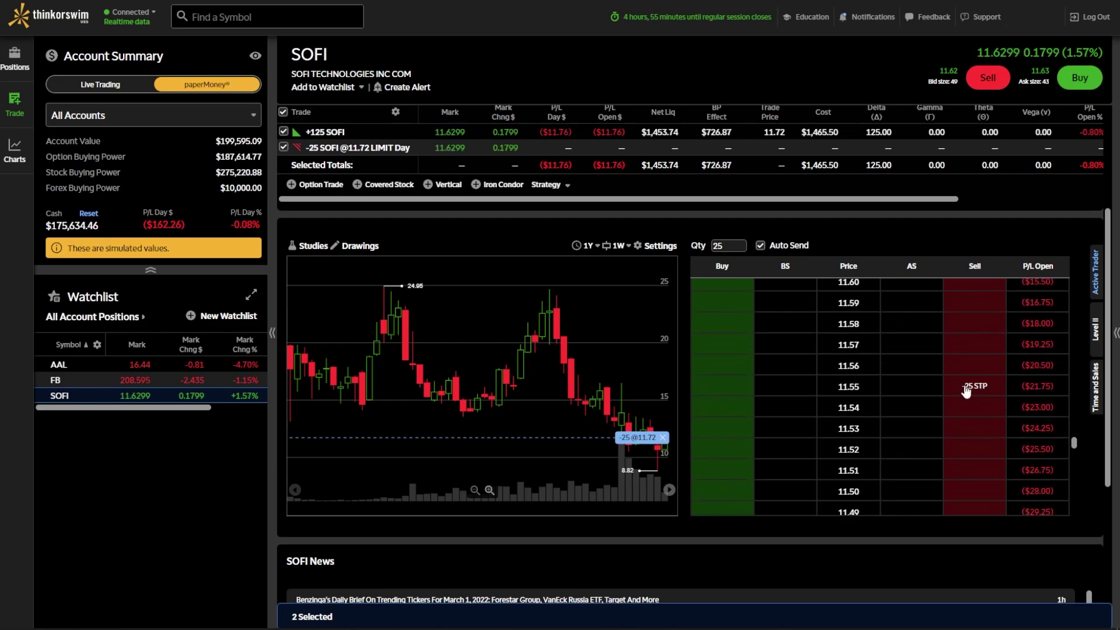
{"action": "scroll", "coordinate": [965, 369], "scroll_direction": "up", "scroll_amount": 4}
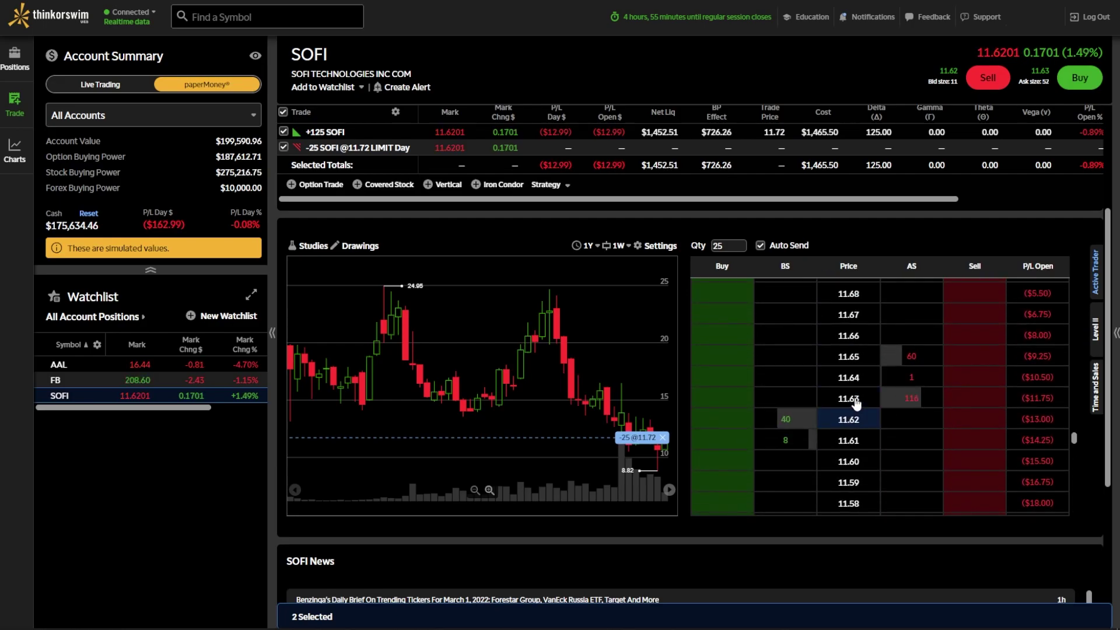
{"action": "scroll", "coordinate": [942, 397], "scroll_direction": "up", "scroll_amount": 3}
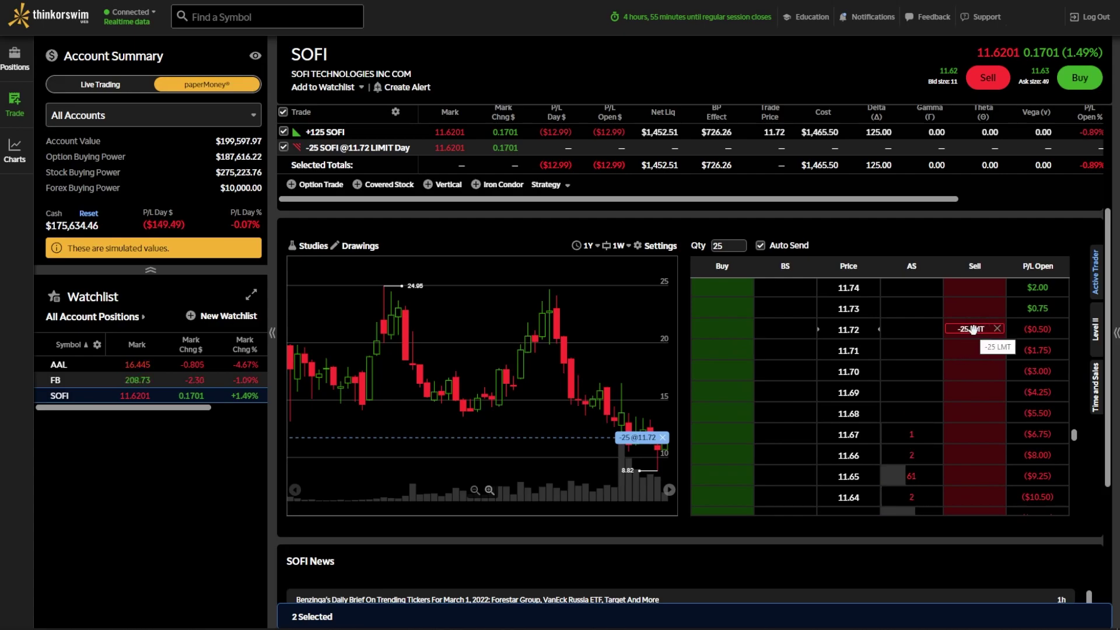
{"action": "scroll", "coordinate": [972, 330], "scroll_direction": "down", "scroll_amount": 5}
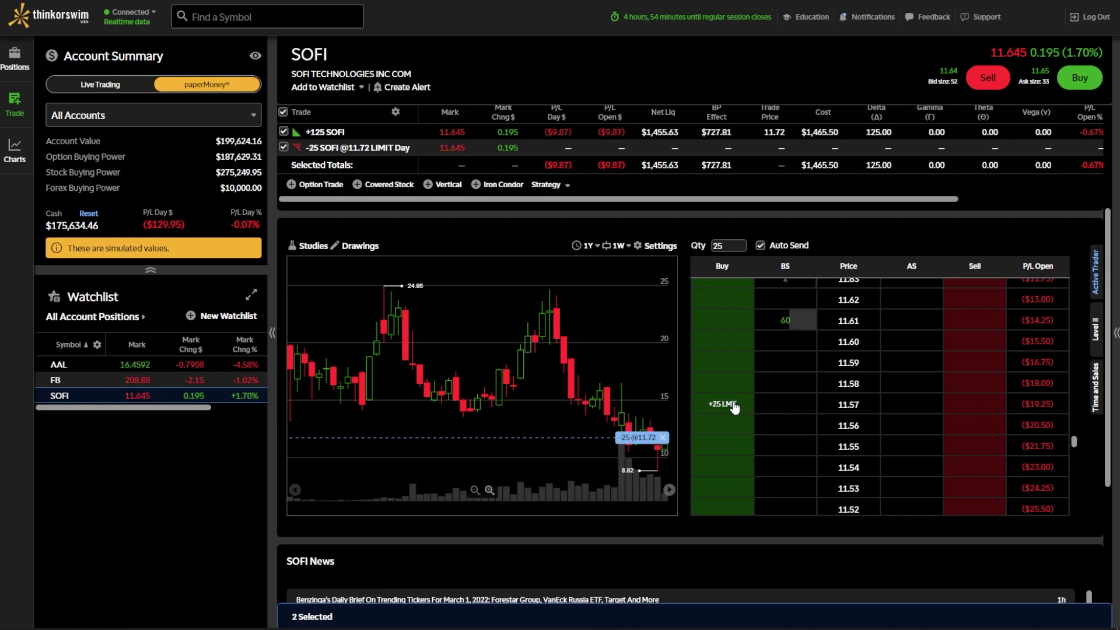
{"action": "scroll", "coordinate": [733, 400], "scroll_direction": "up", "scroll_amount": 5}
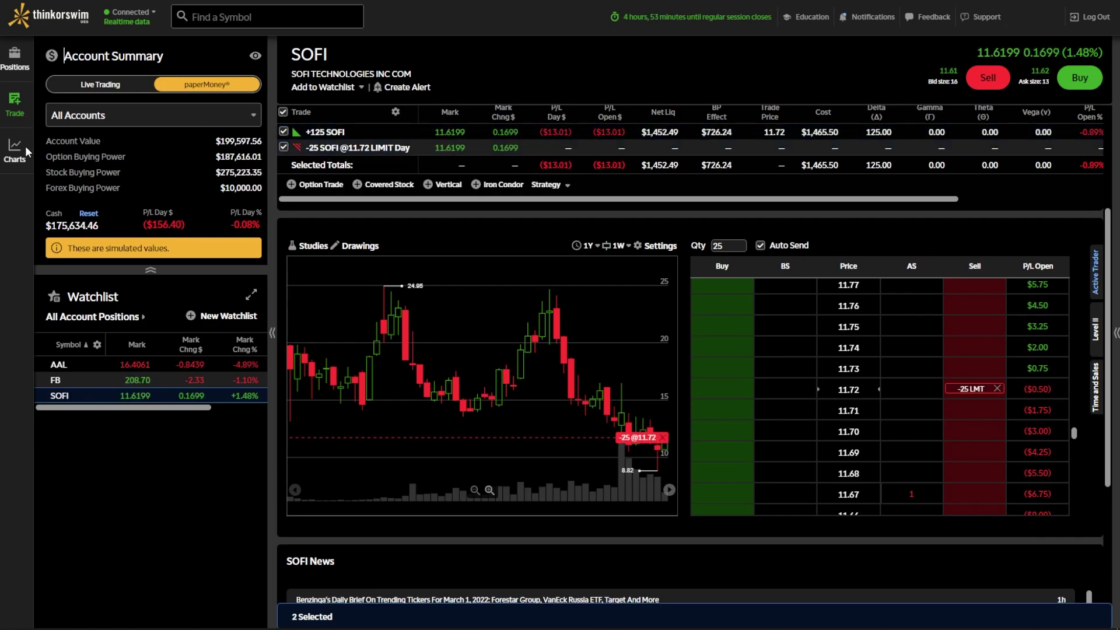
Open the Charts view showing SOFI's 1-minute intraday chart beside the ladder.
{"action": "left_click", "coordinate": [21, 155]}
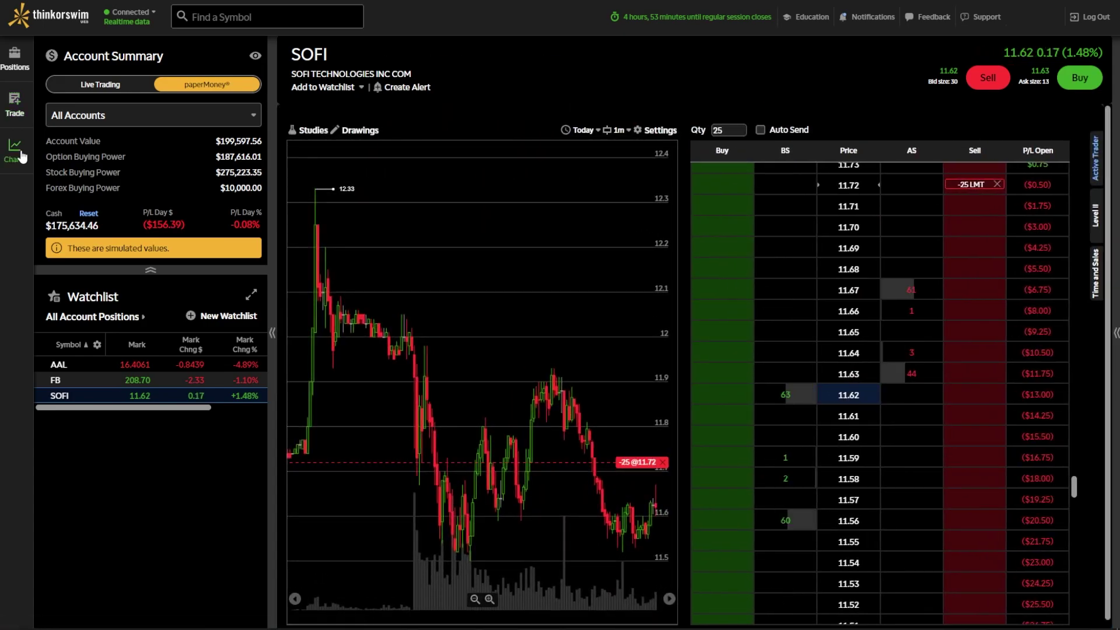